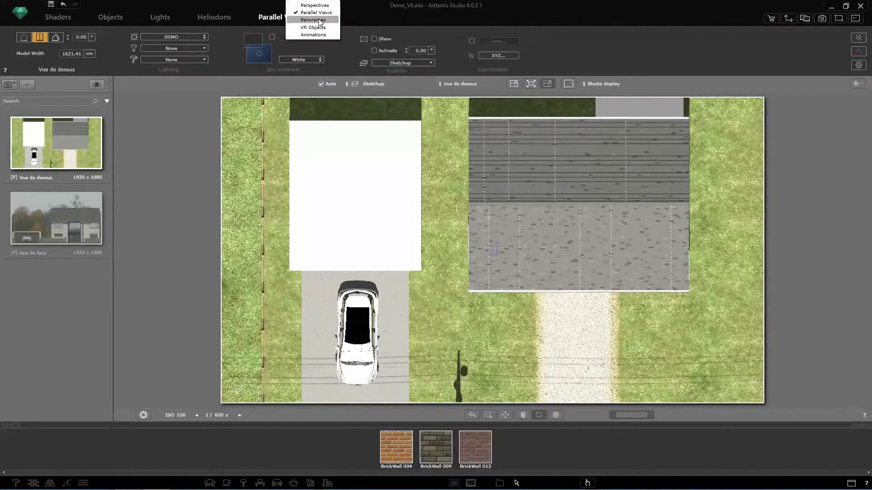
- Switch to the Panoramas inspector and look around the Entree node with the 2D view open
left_click(319, 21)
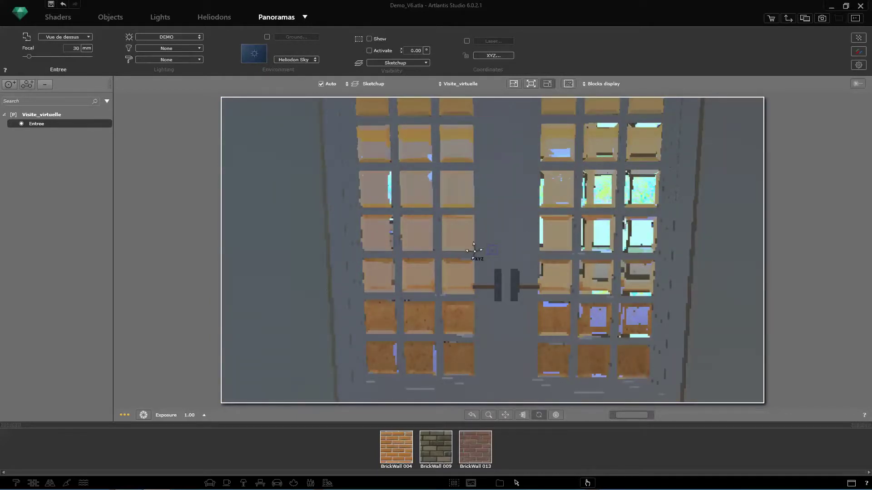
mouse_move(500, 255)
left_mouse_down()
mouse_move(824, 261)
mouse_move(598, 227)
mouse_move(487, 249)
left_mouse_up()
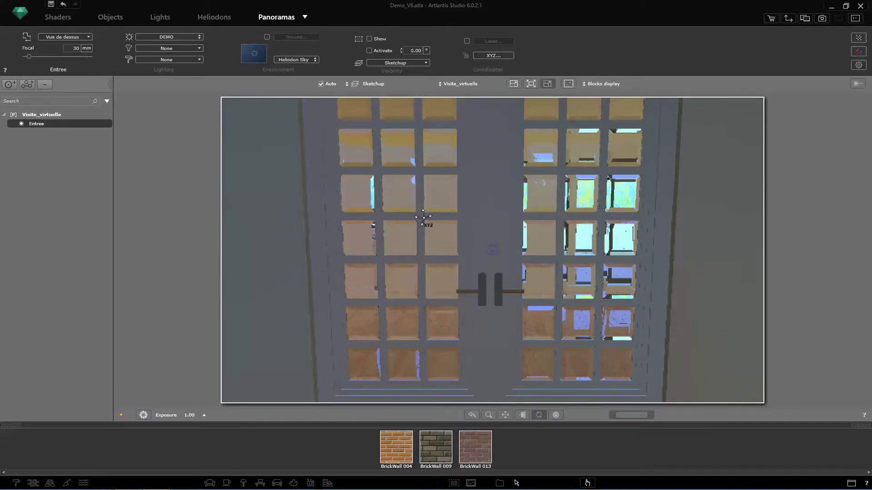
left_click(786, 19)
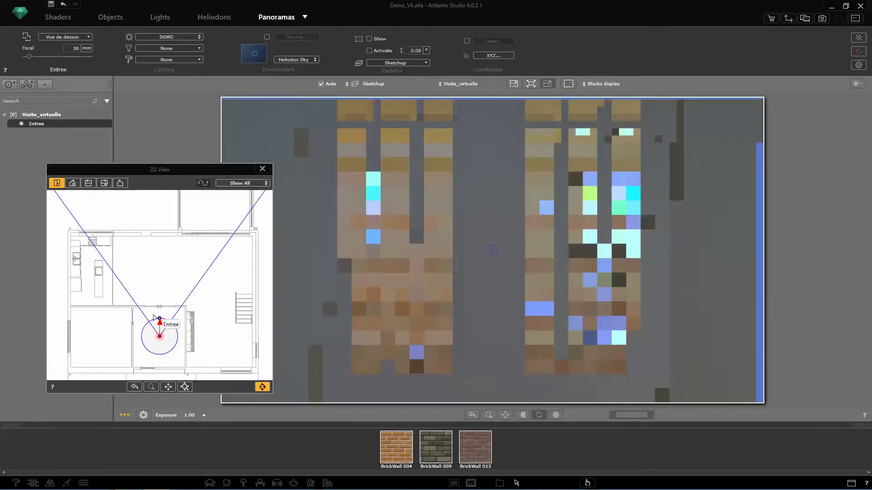
left_click_drag(418, 312, 320, 315)
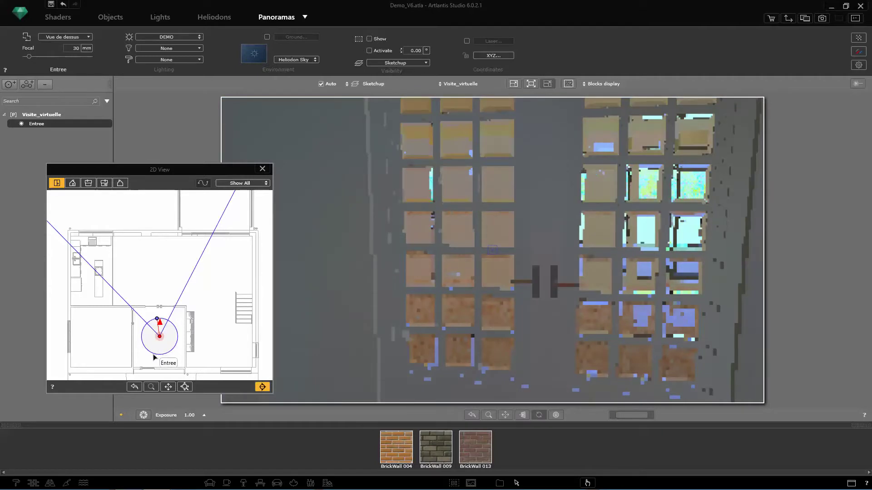
- Duplicate the Entree node into the kitchen, turn its view toward the sink and rename it kitchen
left_click_drag(156, 338, 90, 274, "alt")
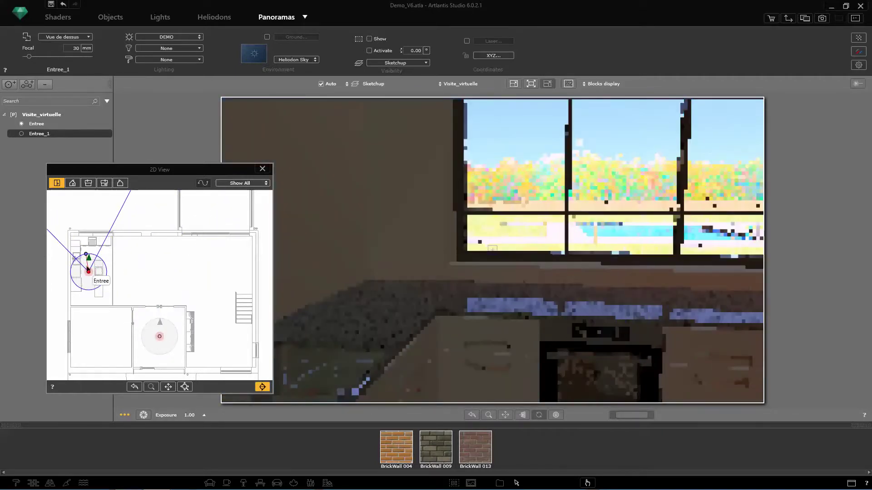
left_click_drag(85, 254, 77, 259)
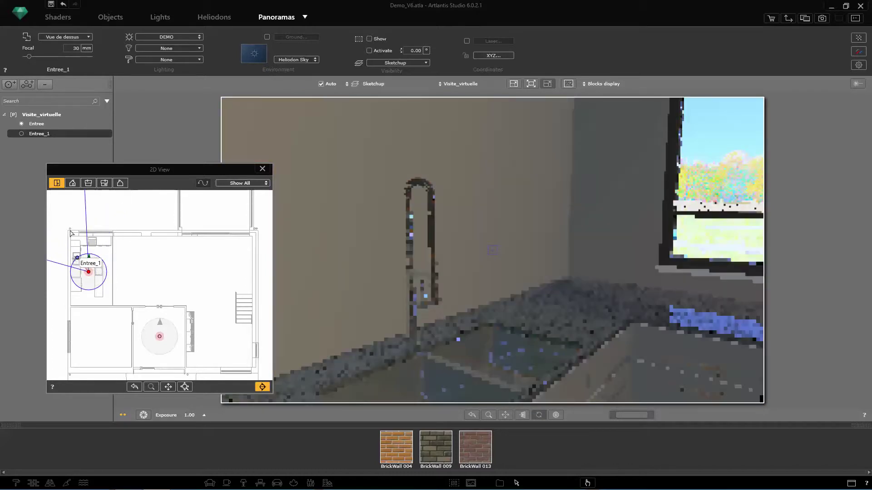
double_click(38, 135)
type("kitche")
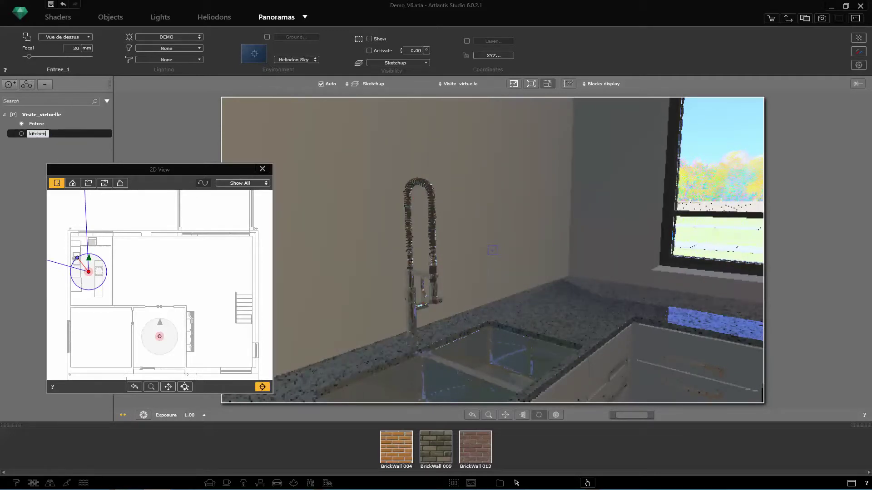
type("n")
key("Return")
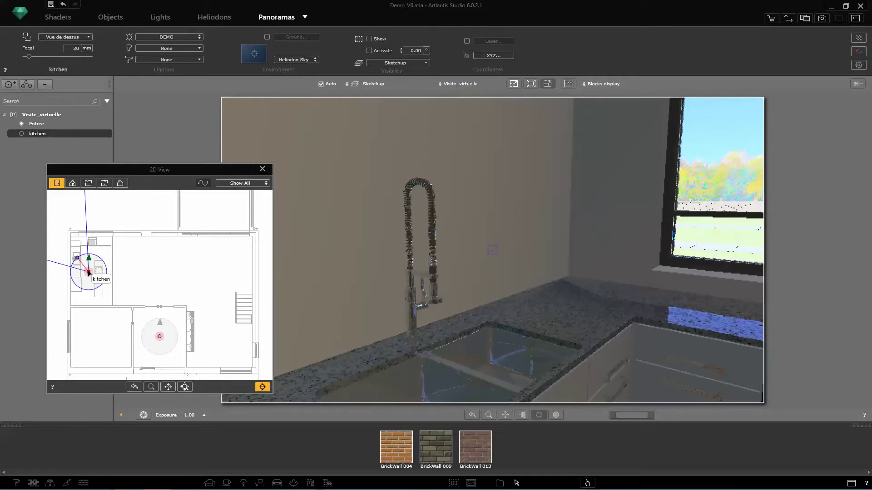
- Duplicate the kitchen node into the living room, rename it Living and turn its view toward the kitchen
left_click_drag(89, 272, 186, 267, "alt")
double_click(41, 144)
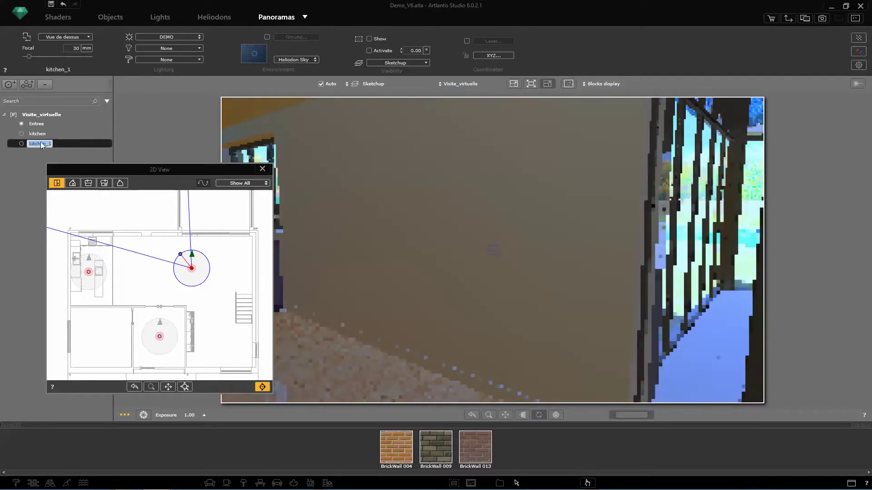
type("Living")
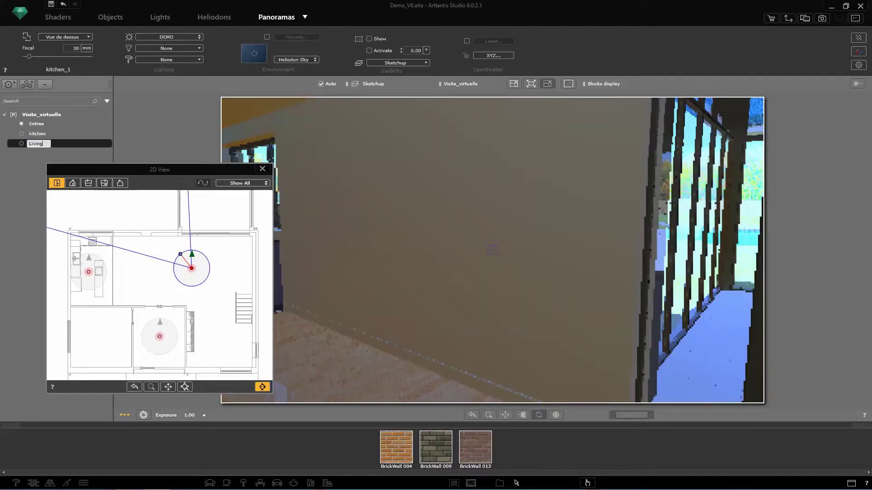
key("Return")
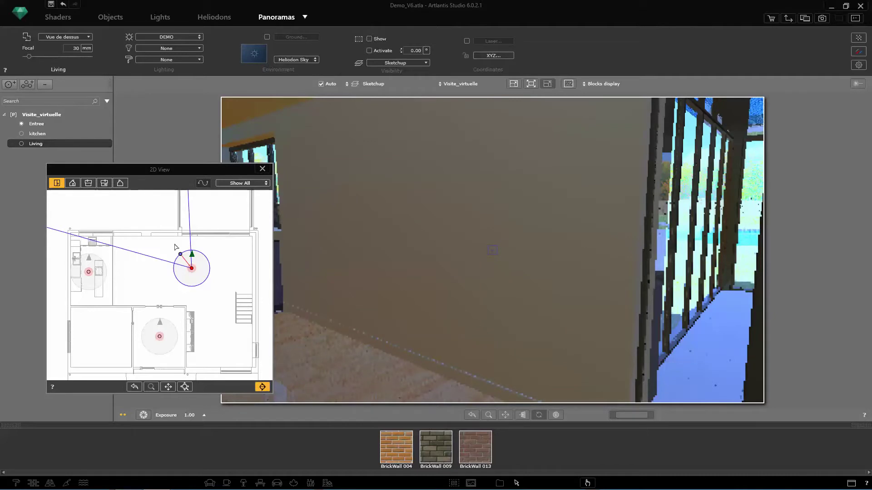
left_click_drag(181, 254, 175, 261)
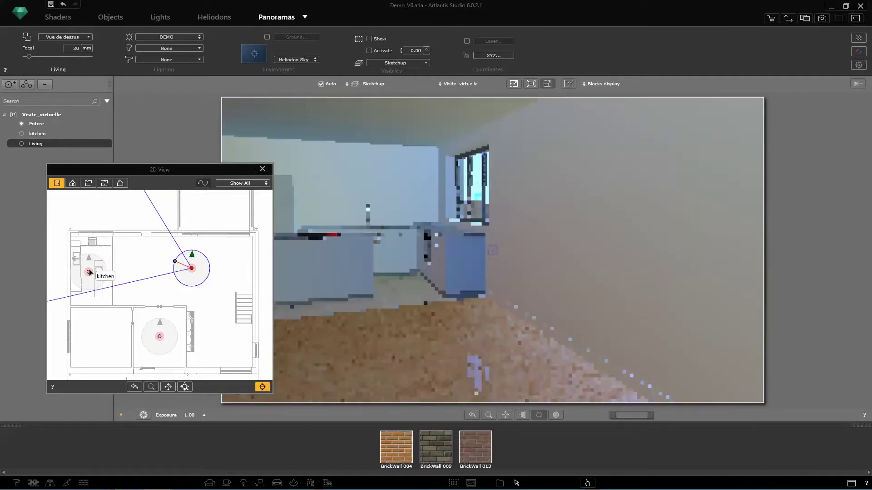
- Aim the kitchen node's direction arrow at the sink wall and the Entree node's arrow toward the stairs side
left_click(88, 262)
left_click_drag(88, 261, 75, 268)
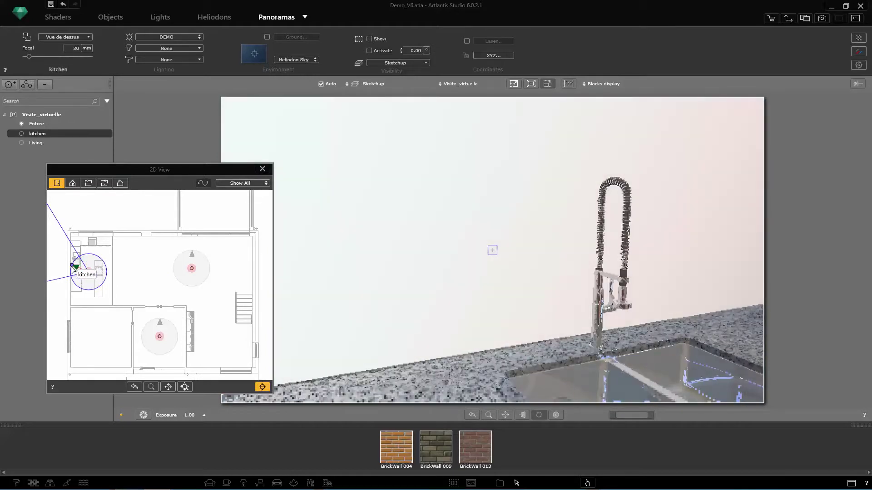
left_click(160, 337)
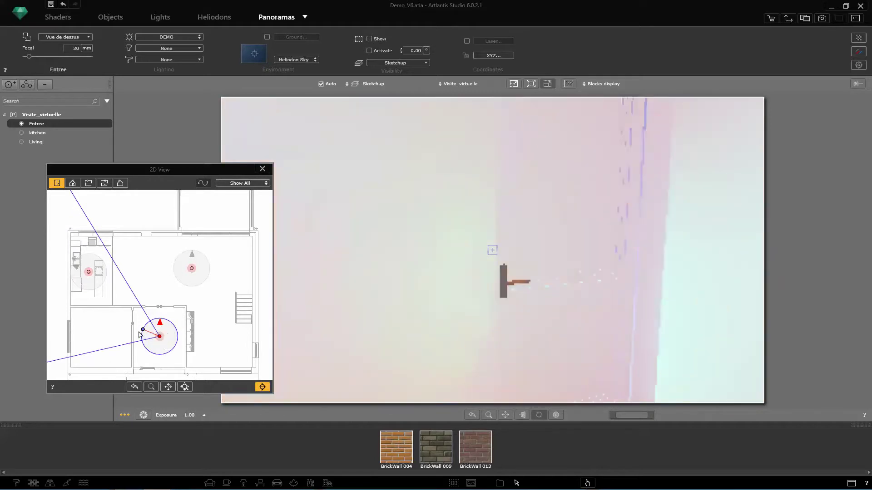
left_click_drag(139, 334, 171, 326)
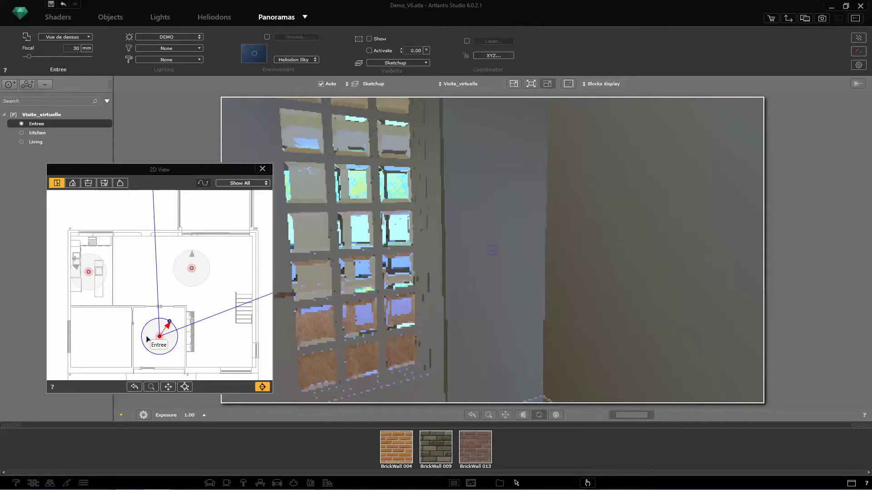
- Link the Entree node to the kitchen node, follow the kitchen hotspot and turn the view toward the window
left_click_drag(147, 339, 89, 272)
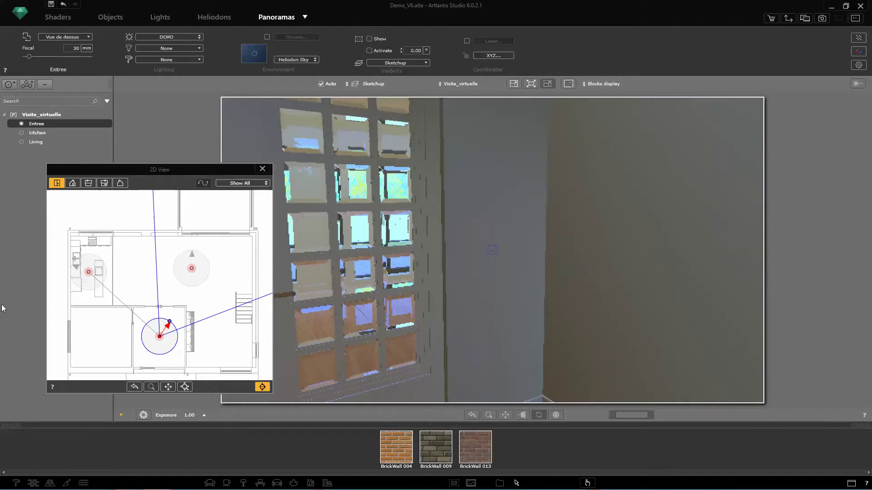
left_click_drag(170, 322, 146, 322)
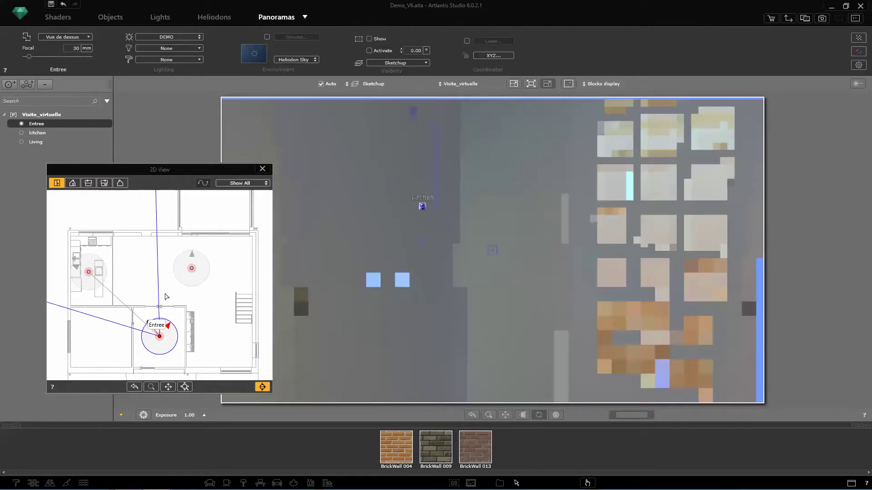
left_click(421, 206)
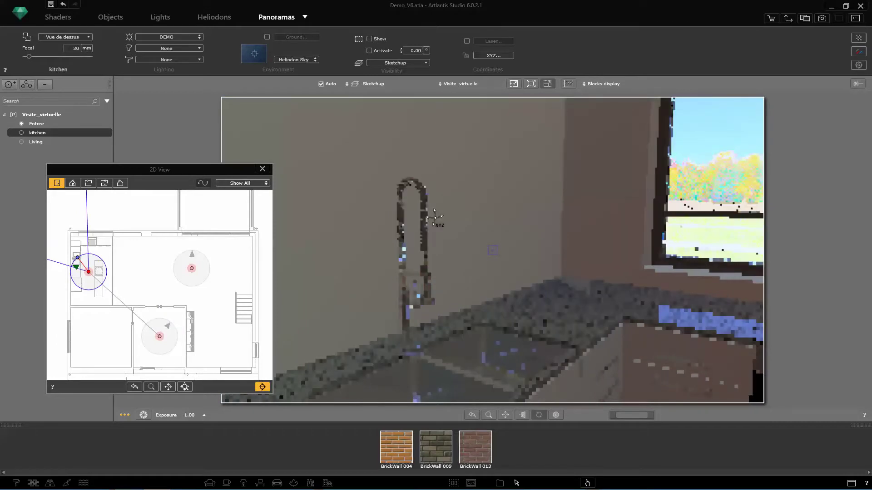
left_click_drag(444, 221, 644, 227)
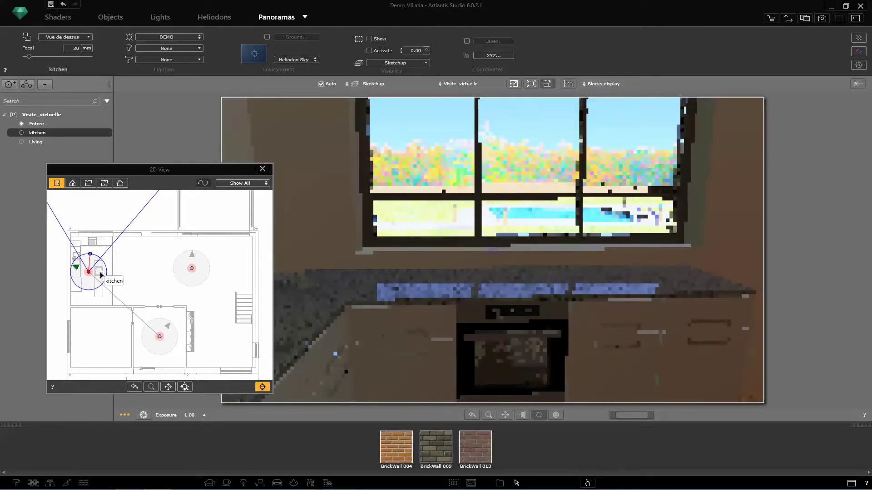
- Link kitchen to Living and Living to Entree, then close the 2D view and look around the living room
left_click_drag(101, 274, 191, 267)
left_click(185, 279)
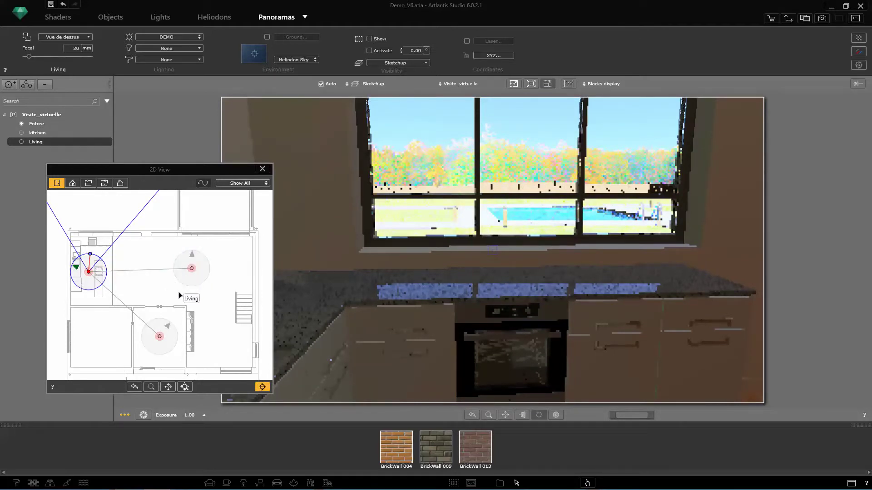
left_click_drag(169, 323, 160, 336)
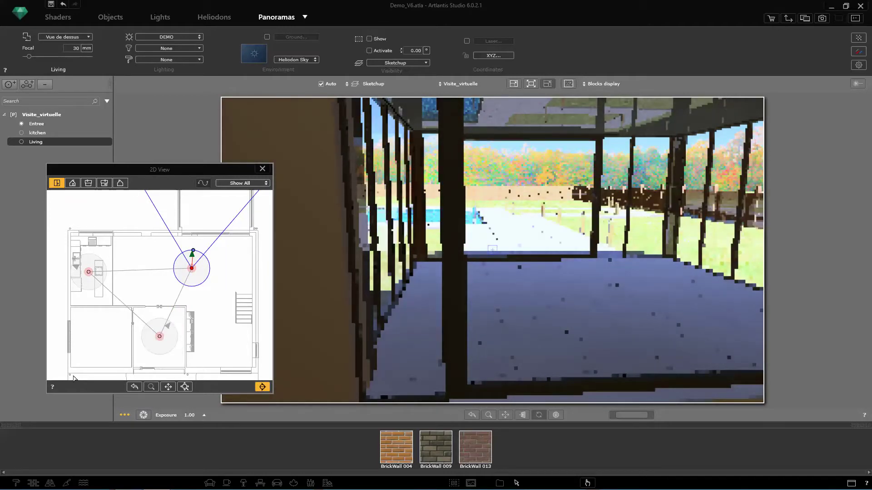
left_click(263, 169)
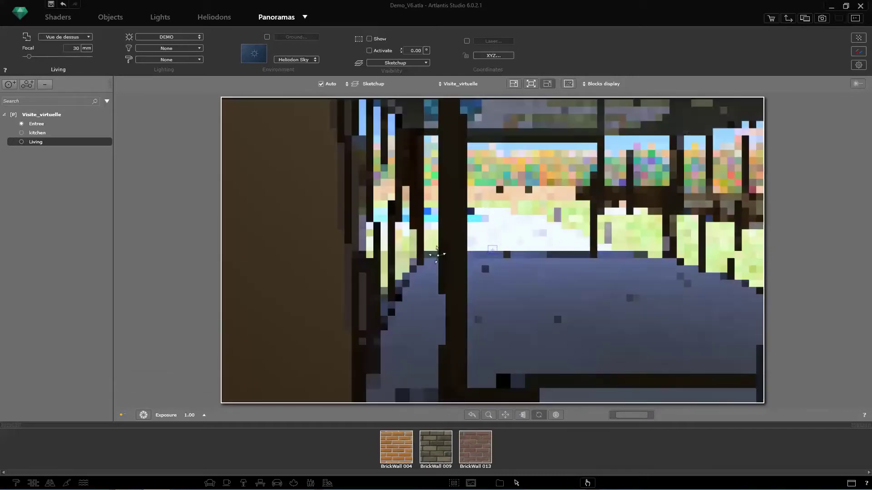
left_click_drag(440, 254, 624, 242)
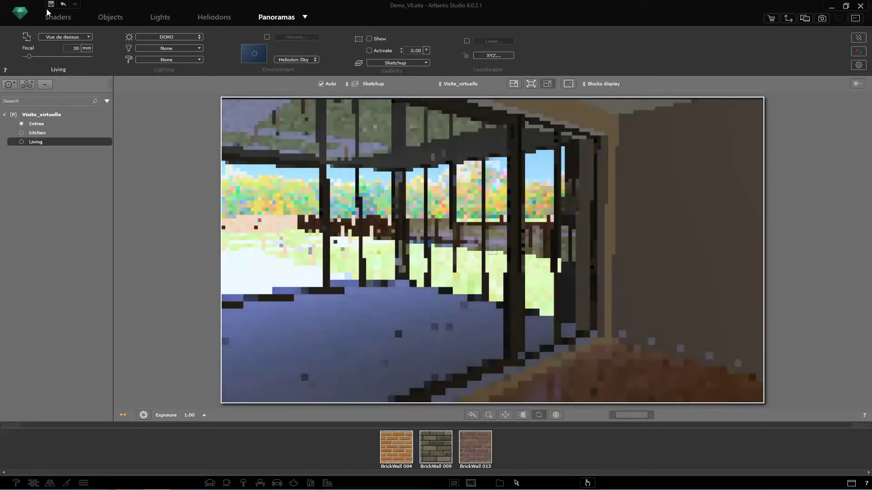
- Check the tour's associated parallel views, keeping Vue de dessus enabled, and preview the Entree and kitchen nodes
left_click(72, 37)
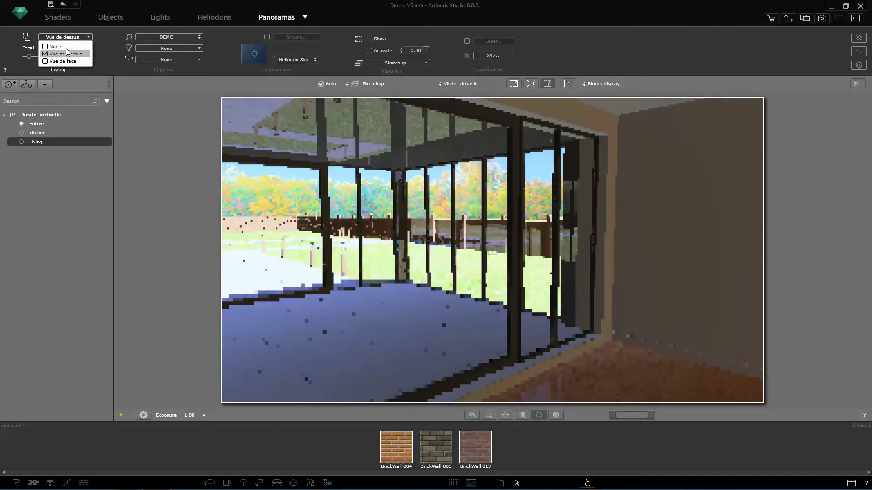
left_click(44, 54)
left_click(44, 54)
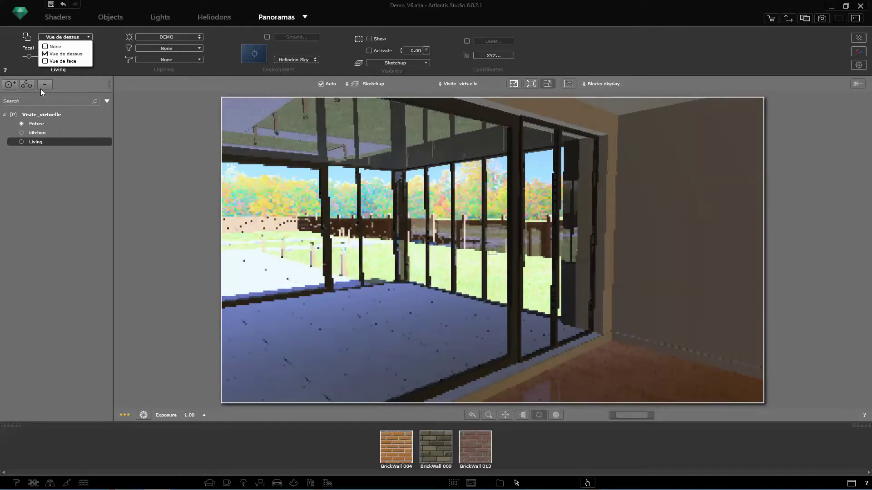
left_click(85, 127)
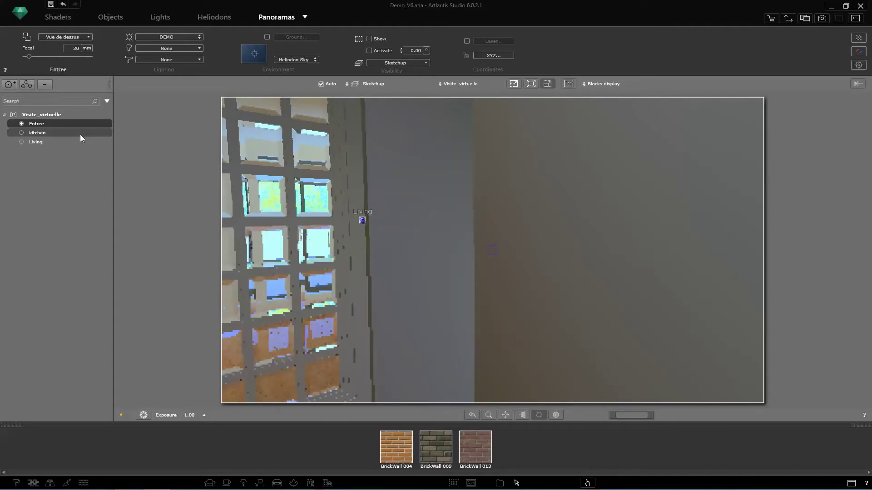
left_click(80, 136)
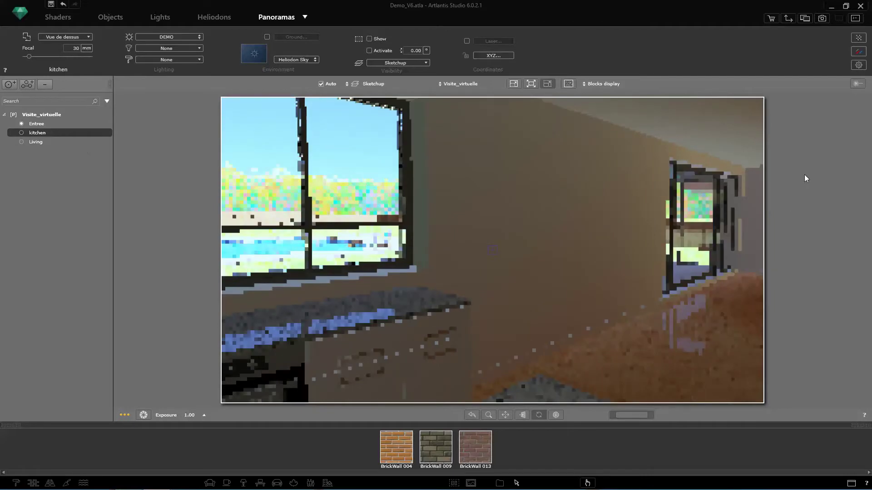
- Review the panorama's final rendering settings and available output file format without starting a render
left_click(822, 18)
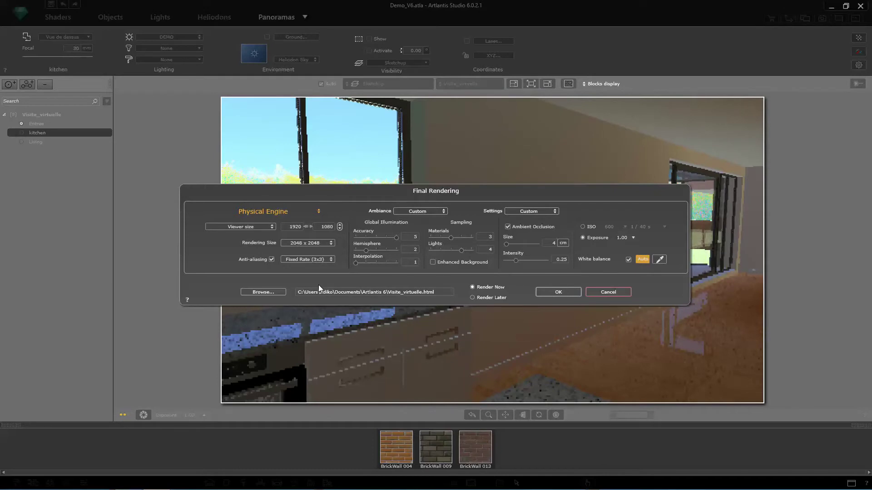
left_click(270, 292)
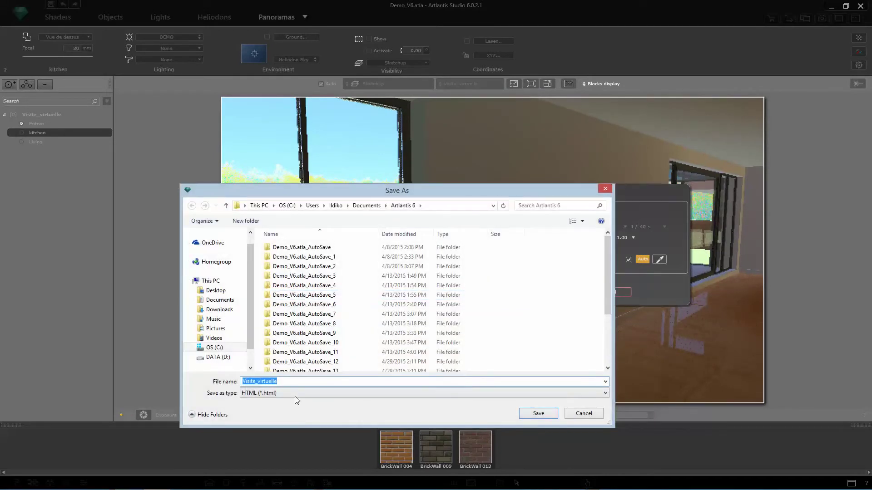
left_click(296, 394)
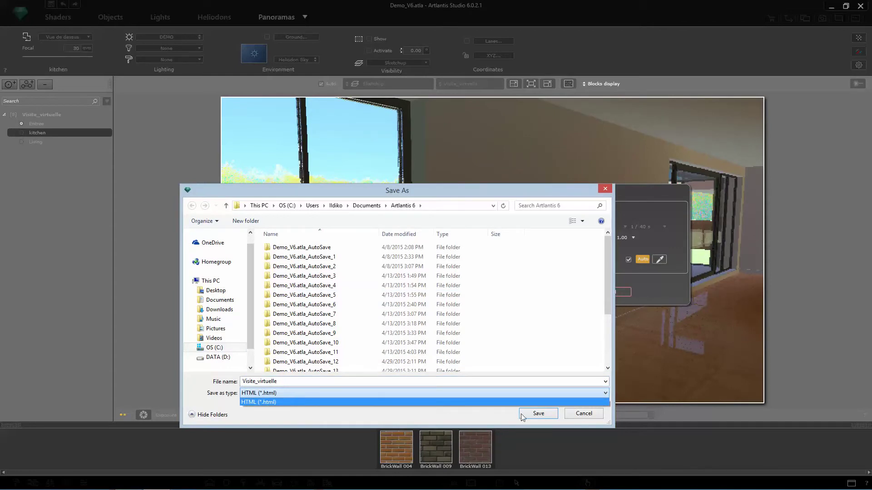
left_click(587, 418)
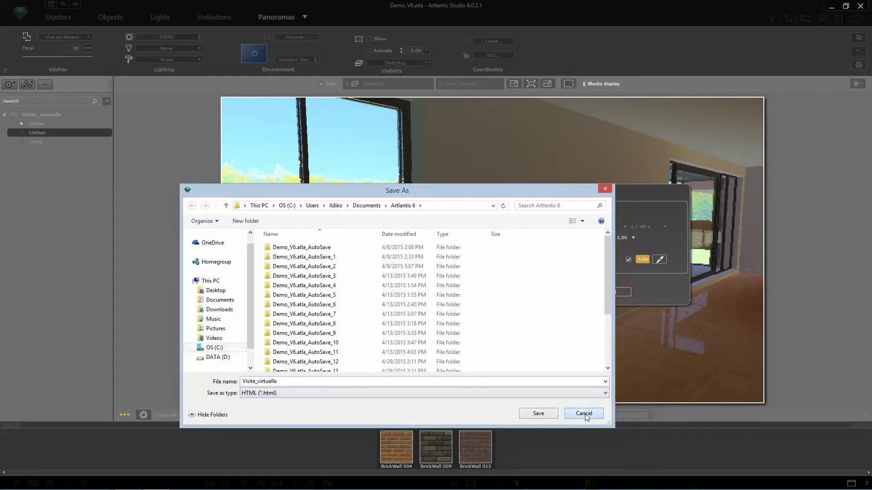
left_click(585, 414)
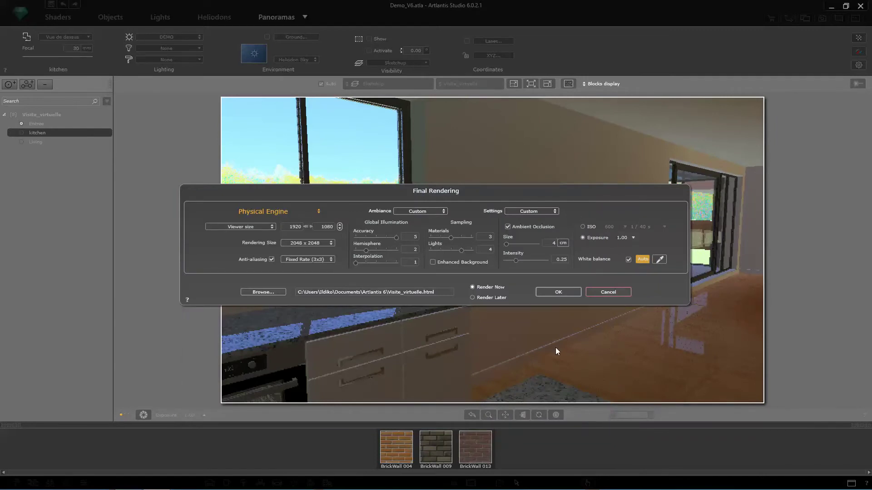
left_click(608, 292)
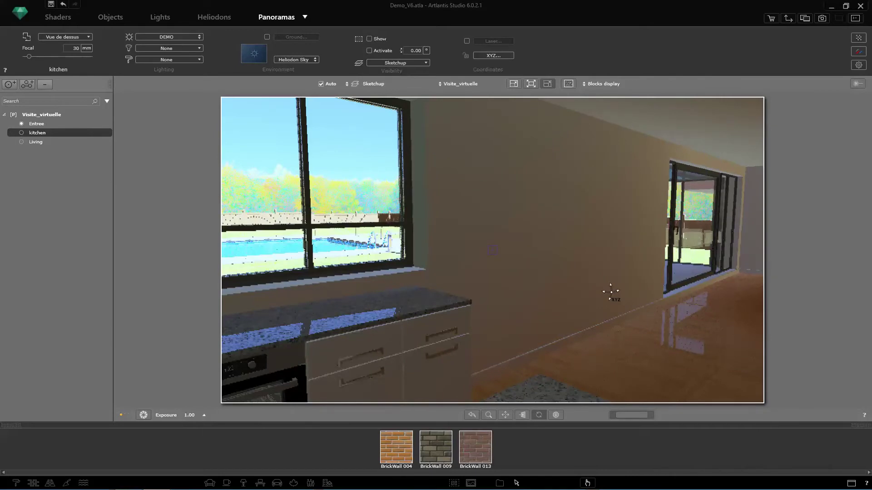
- Switch from the Panoramas inspector to VR Objects
left_click(305, 18)
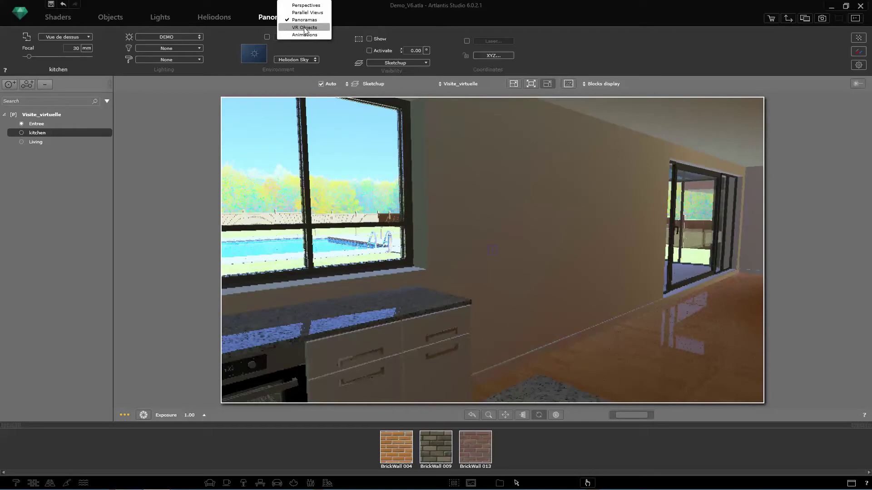
left_click(305, 28)
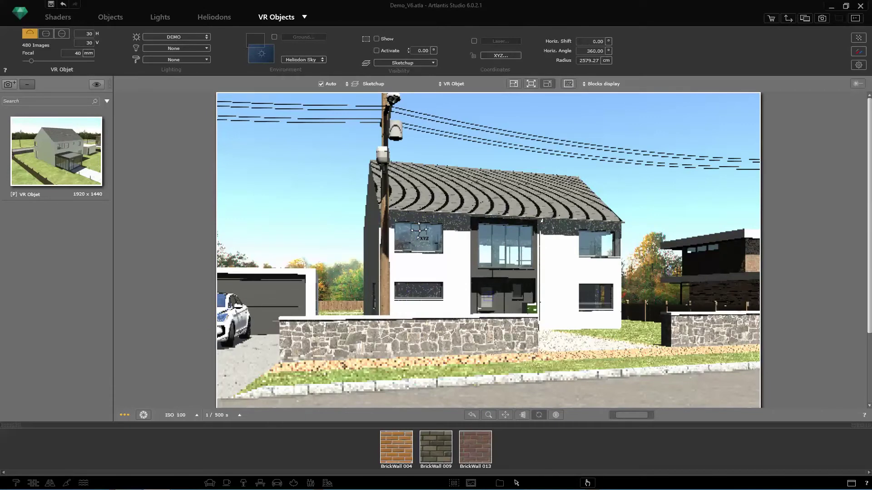
- Orbit the VR object's viewpoint around the house to preview it from the rear garden side at different heights
left_click_drag(420, 240, 562, 255)
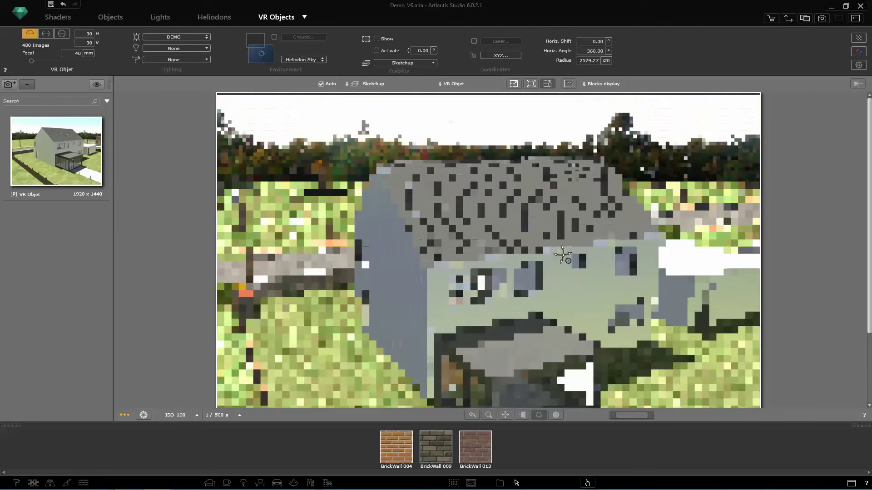
left_click_drag(561, 250, 452, 243)
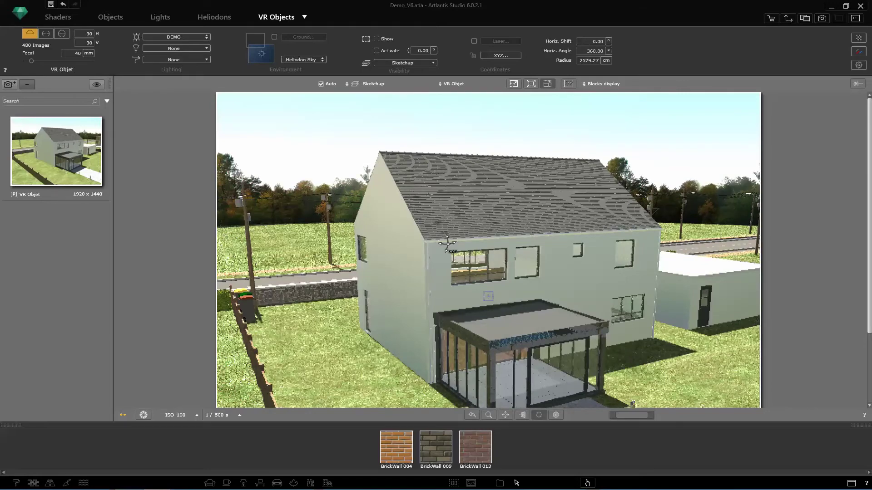
left_click_drag(449, 239, 367, 201)
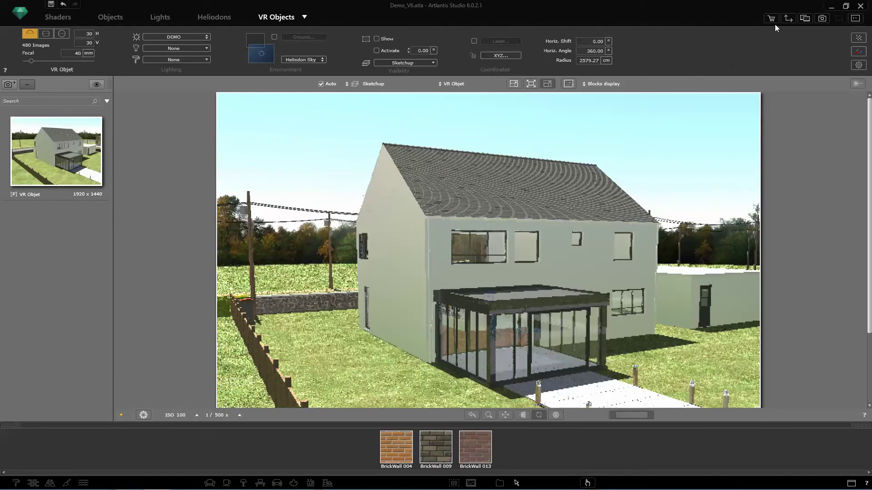
- Open the 2D view and examine the VR object's full horizontal camera circle around the house in plan
left_click(788, 18)
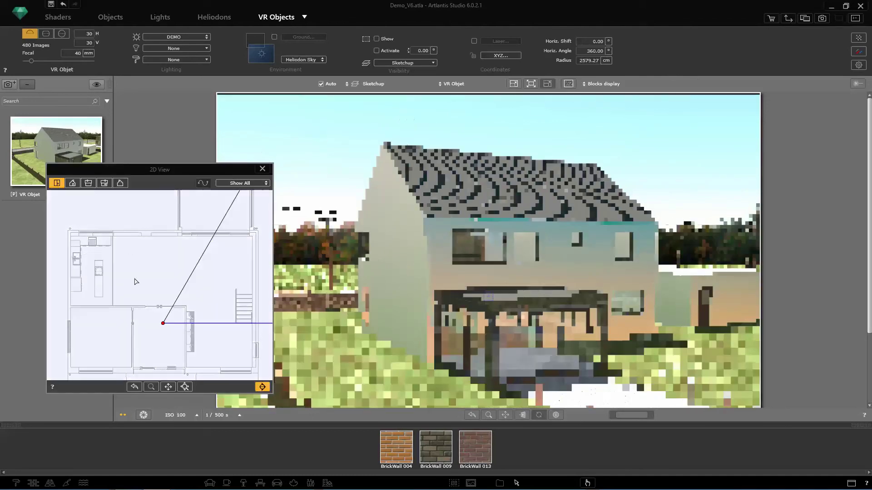
scroll(135, 281, "down", 5)
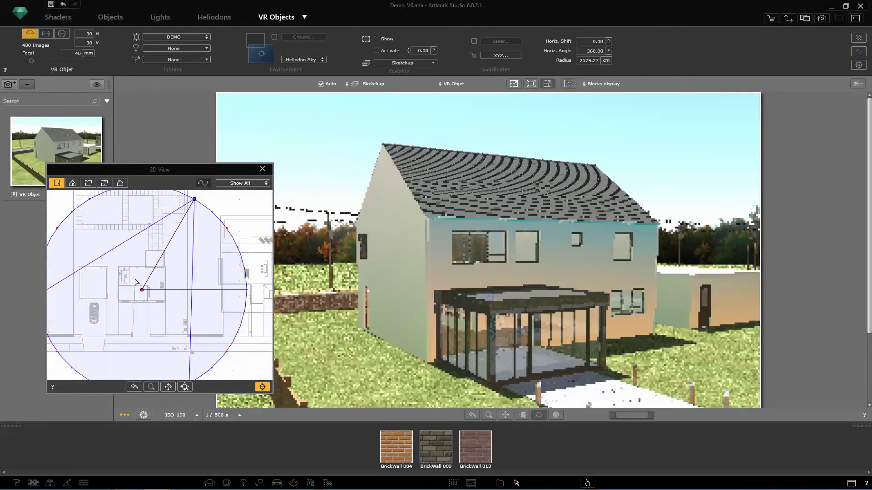
scroll(135, 282, "down", 3)
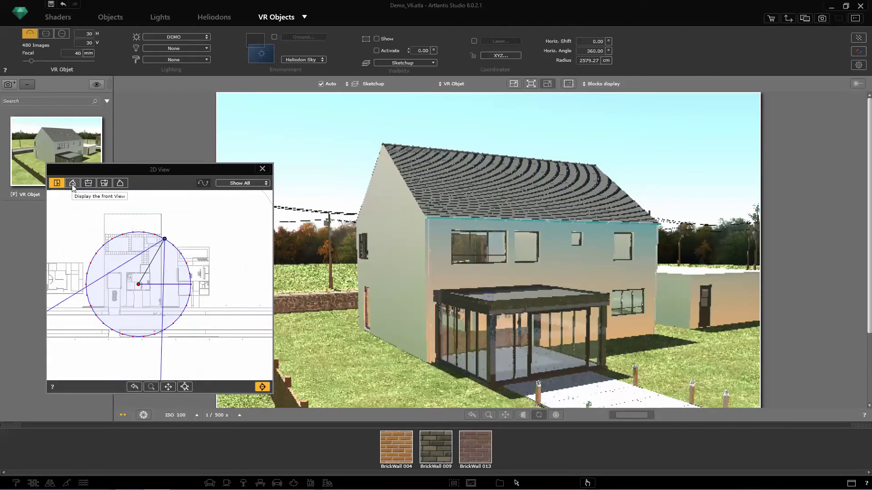
- Examine the VR object's vertical camera arc from the front in an enlarged 2D view, and close that view
left_click(72, 184)
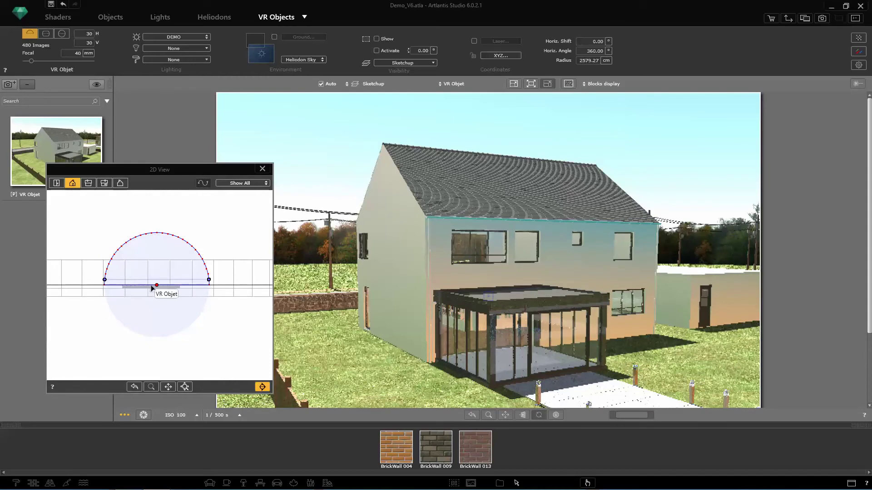
scroll(159, 290, "up", 3)
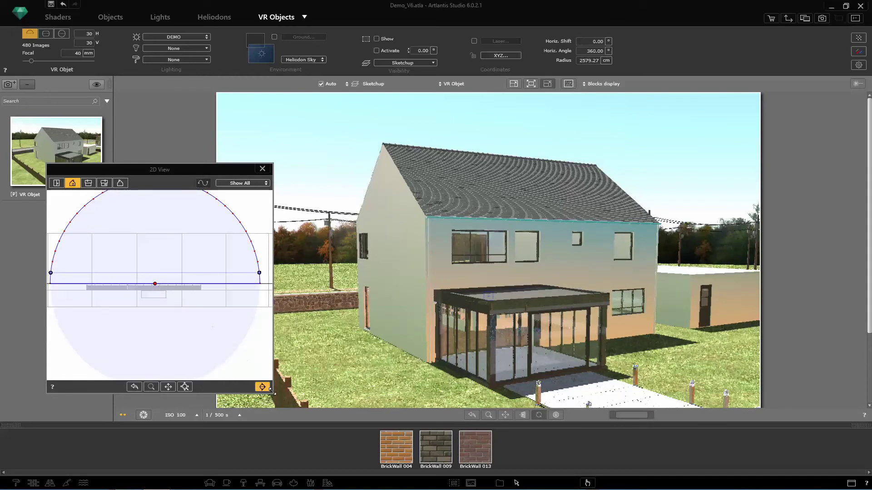
left_click_drag(273, 393, 308, 440)
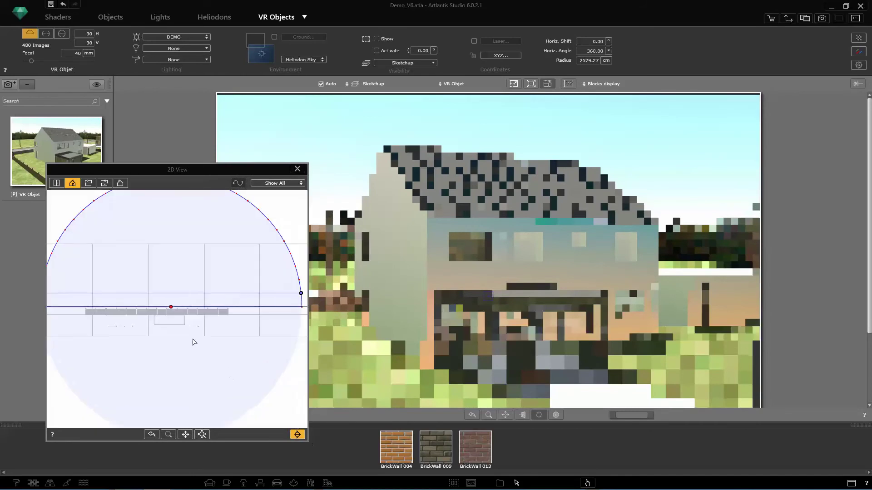
scroll(193, 342, "down", 3)
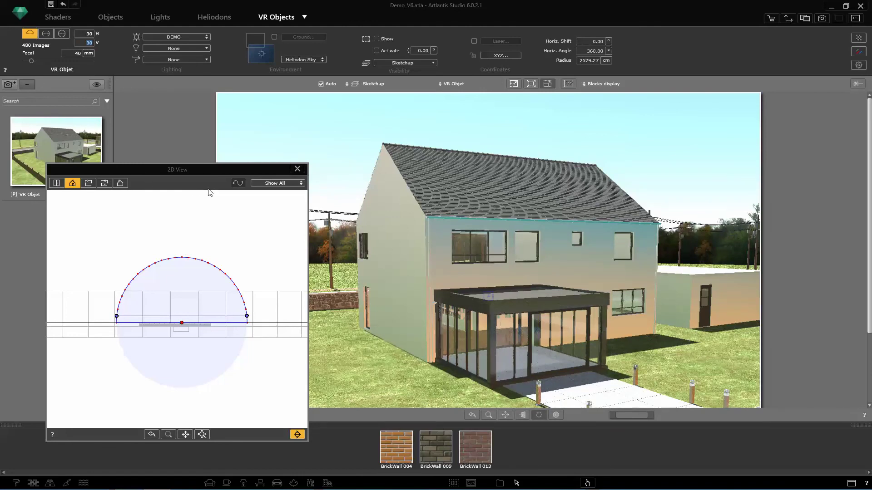
left_click(297, 170)
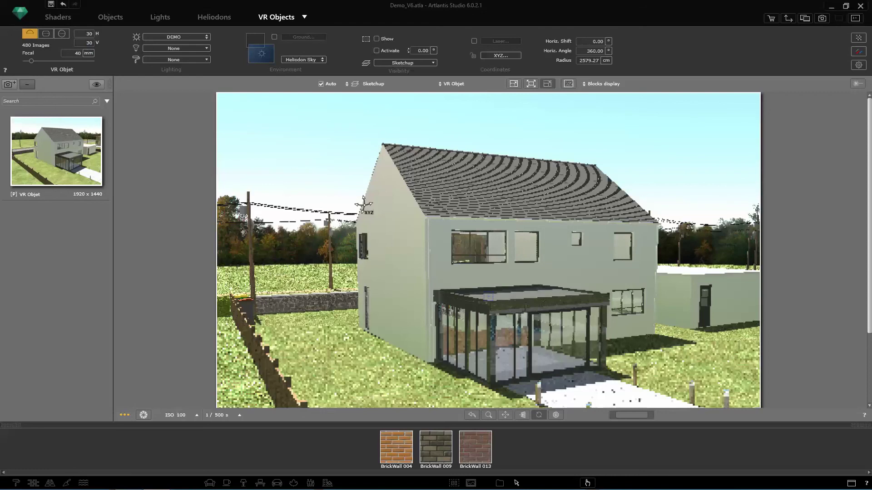